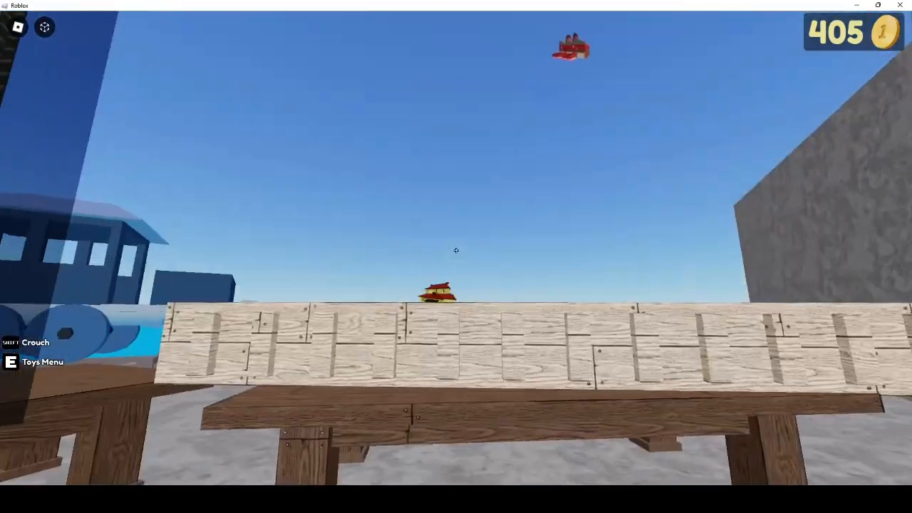
Step: Walk to the green cube, grab it with the beam, drop and re-grab it beside the house
key("s")
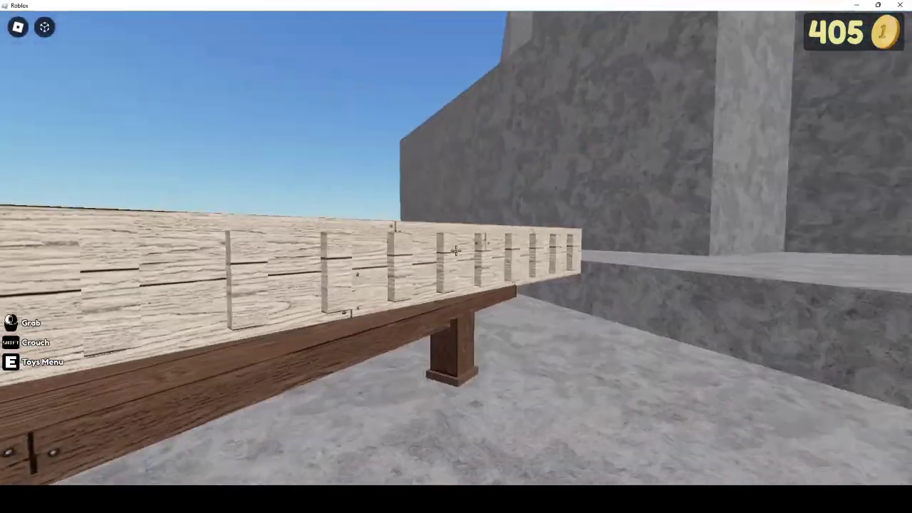
left_click(456, 251)
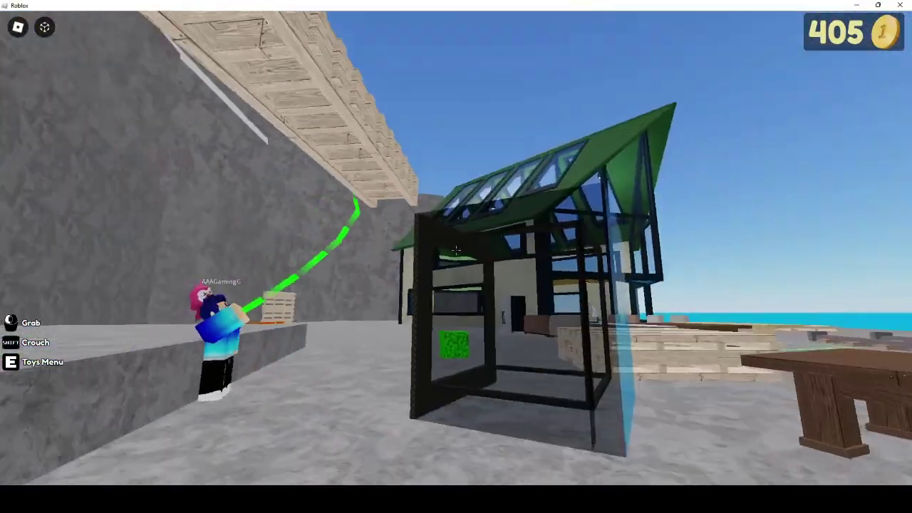
left_click(456, 250)
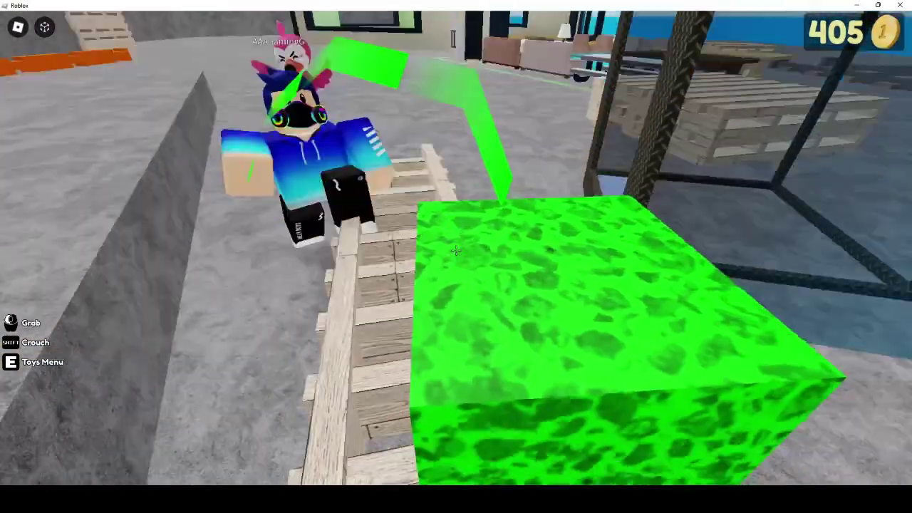
left_click(456, 250)
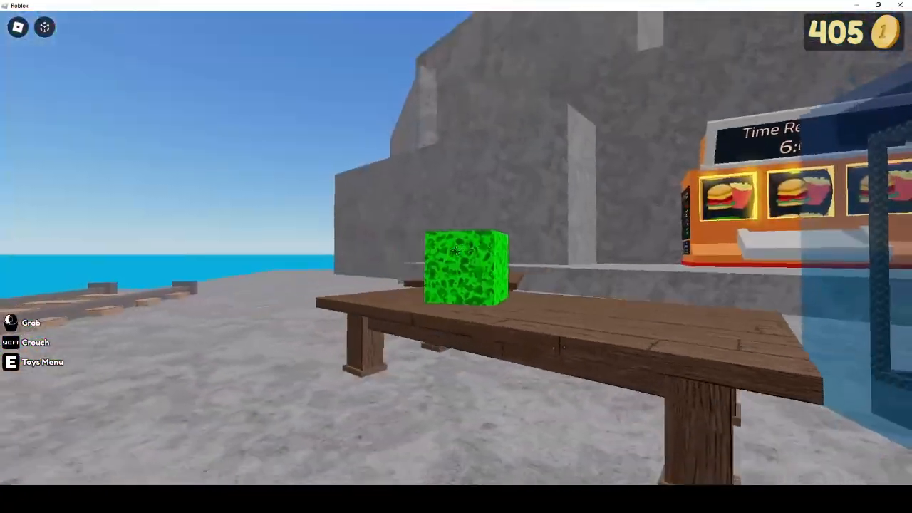
left_click(456, 250)
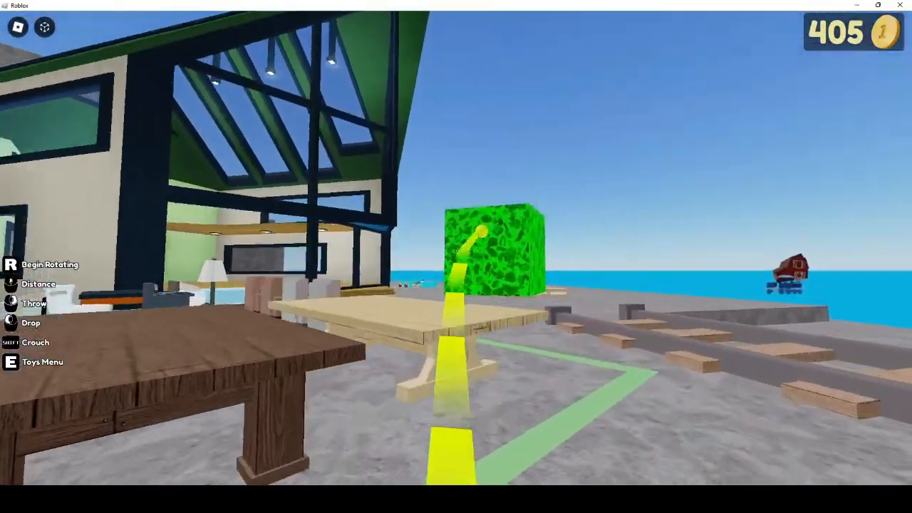
Step: Carry the green cube through the doorway, drop it on the wooden floor and walk toward the wall
key("w")
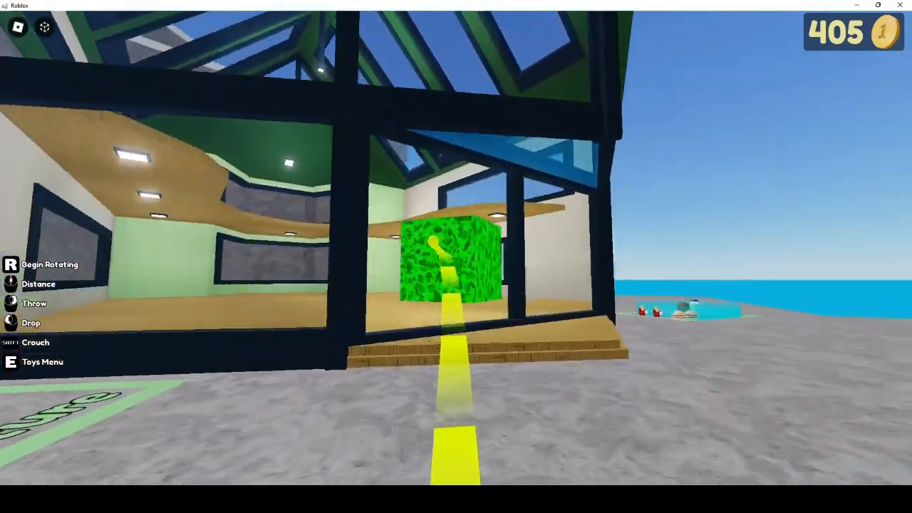
key("w")
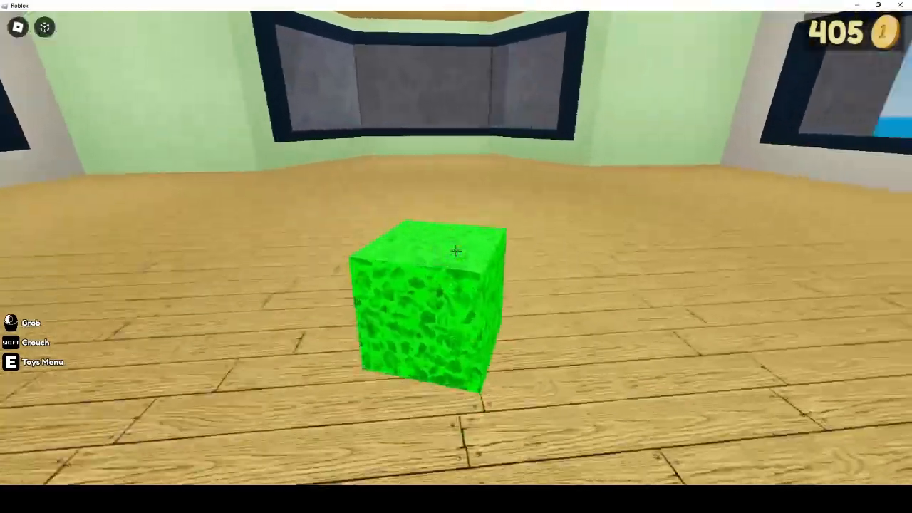
left_click(456, 250)
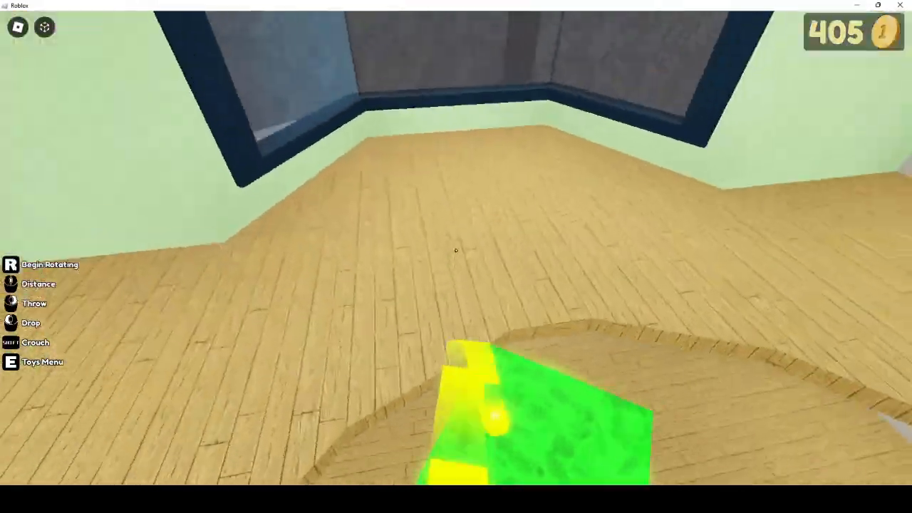
left_click(456, 250)
key("w")
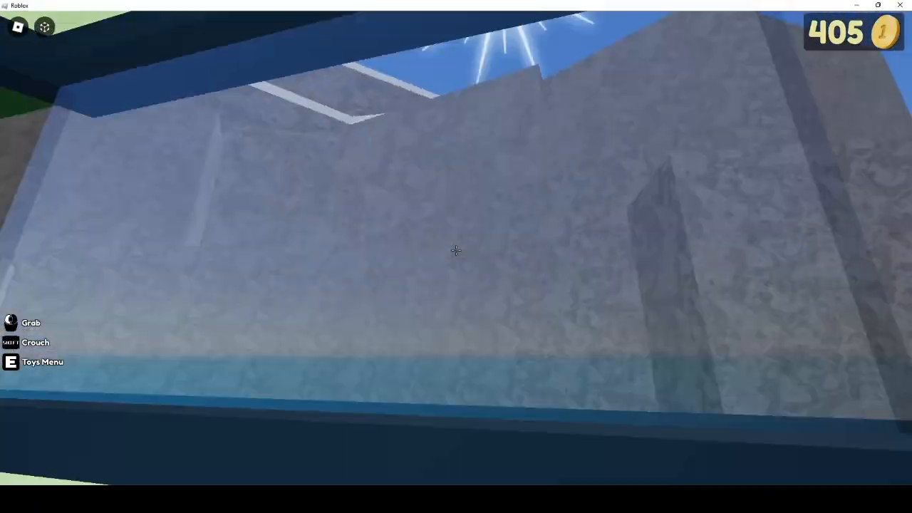